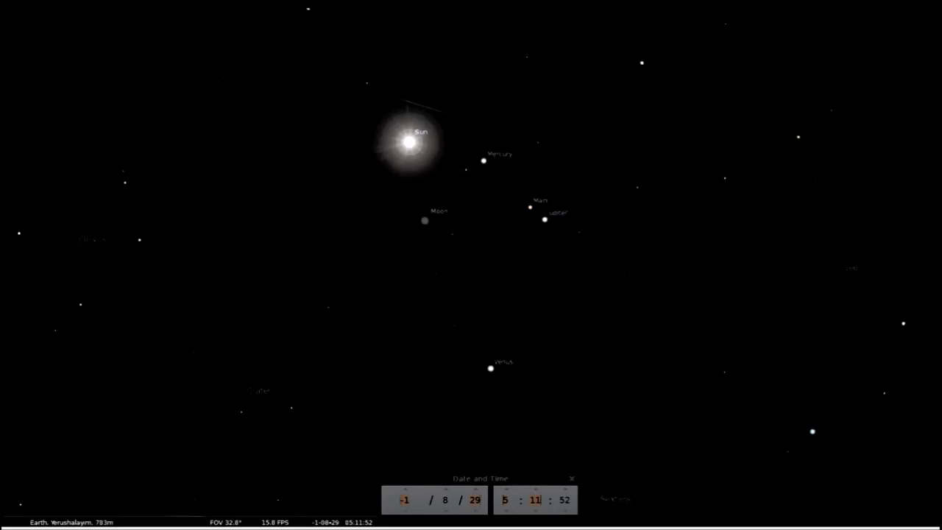
Step: Switch the sky over Jerusalem between 29 August 1 BC and 11 February 2021, 04:15:25
key("8")
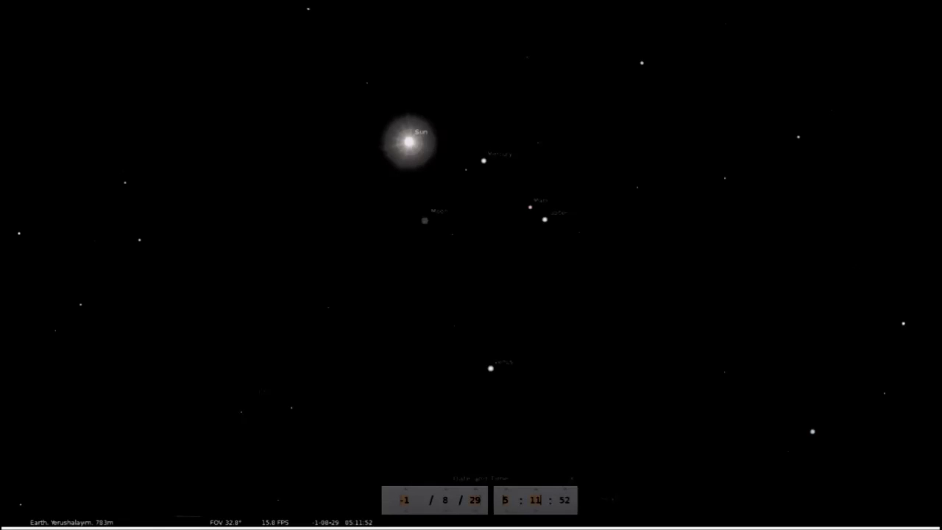
Step: Toggle the sky date between 11 February 2021 and 29 August 1 BC, 05:11:52
key("8")
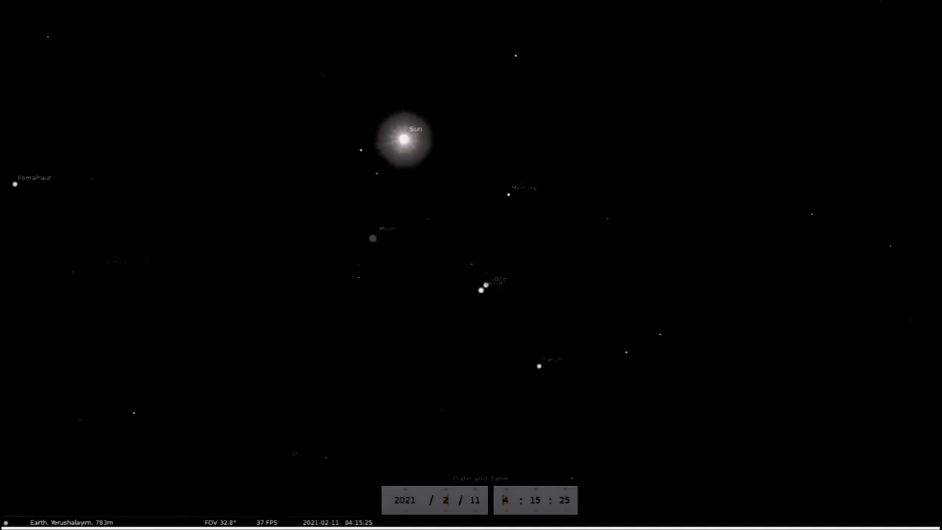